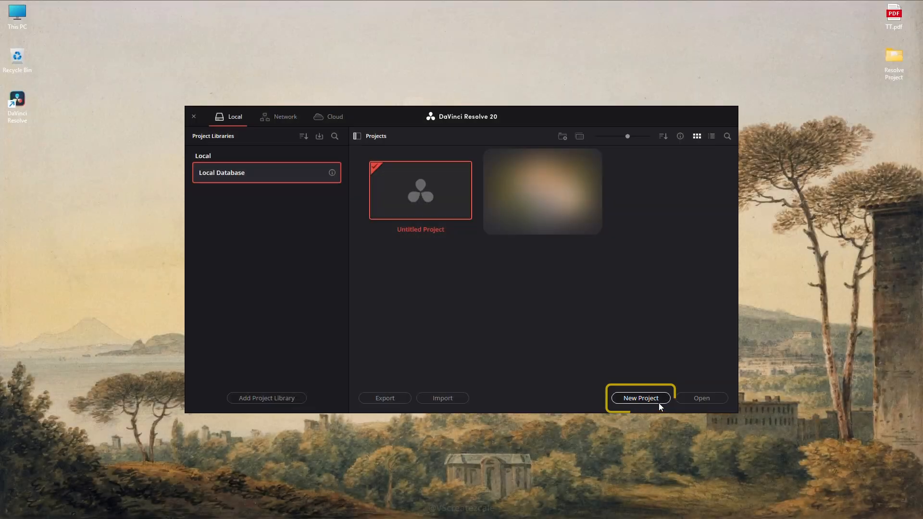
Create a new project named Project Ballet.
left_click(661, 401)
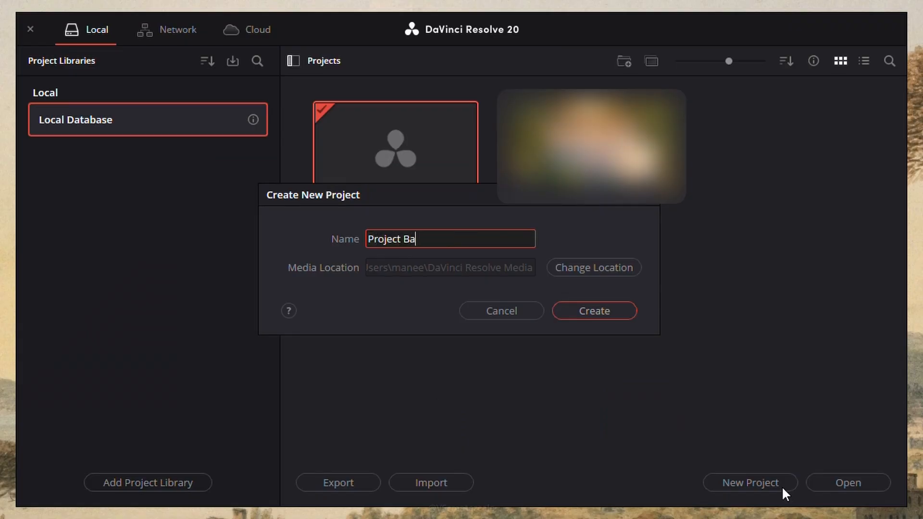
type("Project Ballet")
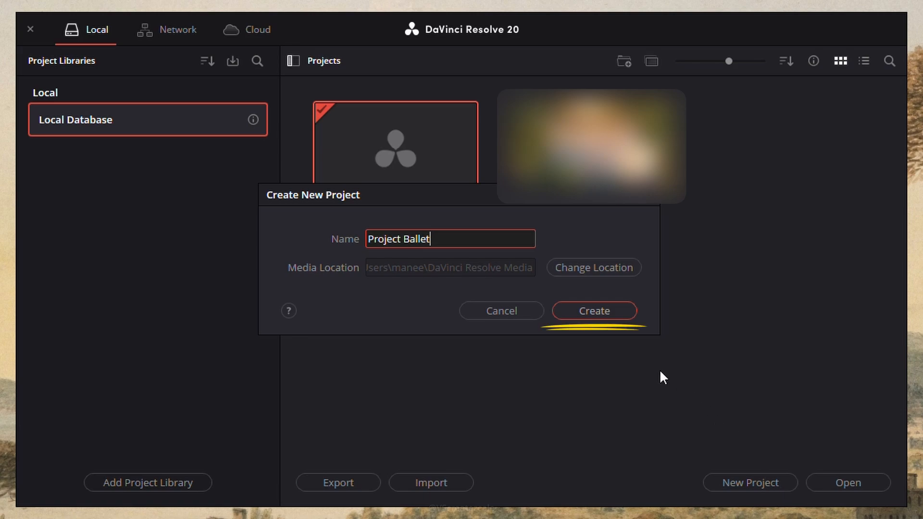
left_click(618, 311)
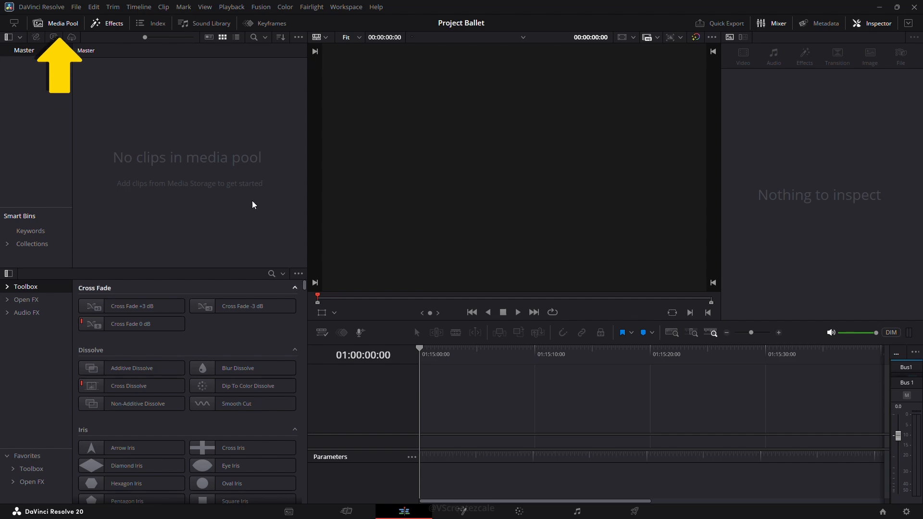
Import the nine ballet video clips and The Two Seasons mp3 from the Resolve Project folder into the media pool.
right_click(213, 110)
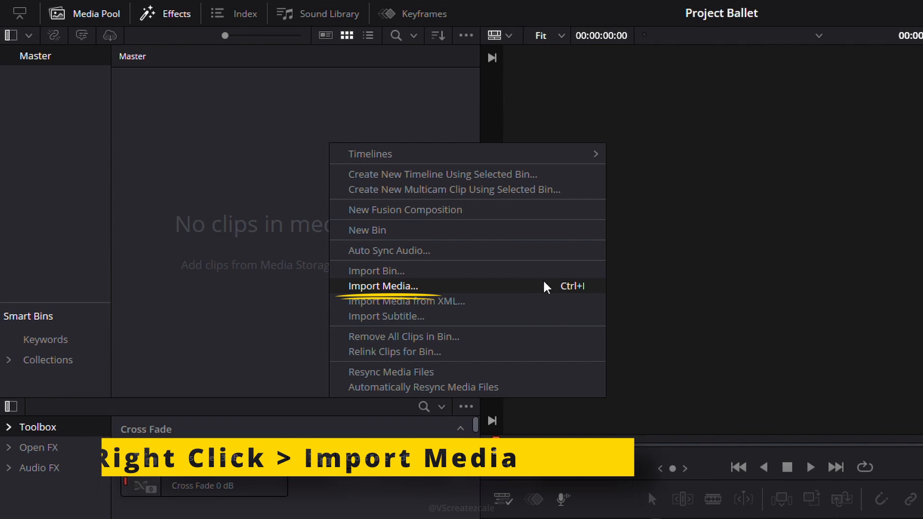
left_click(572, 287)
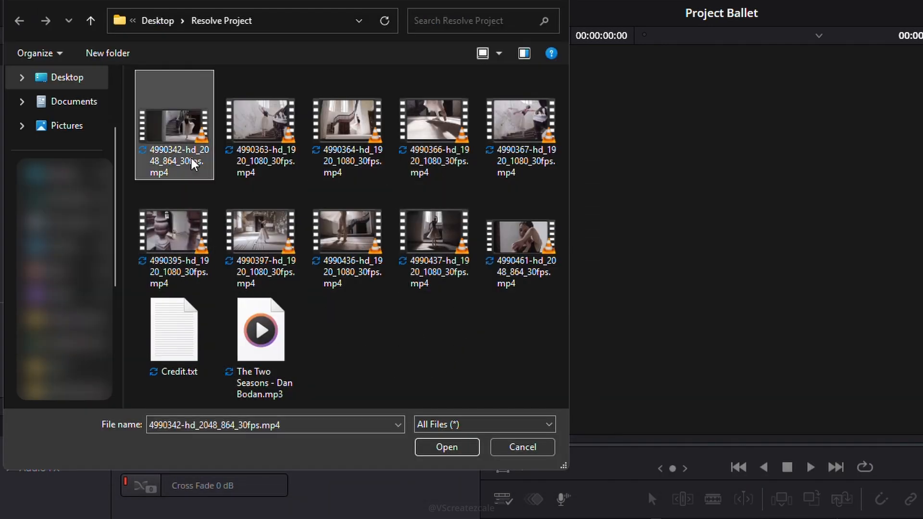
left_click(500, 281, "shift")
left_click(262, 337, "ctrl")
left_click(492, 251, "ctrl")
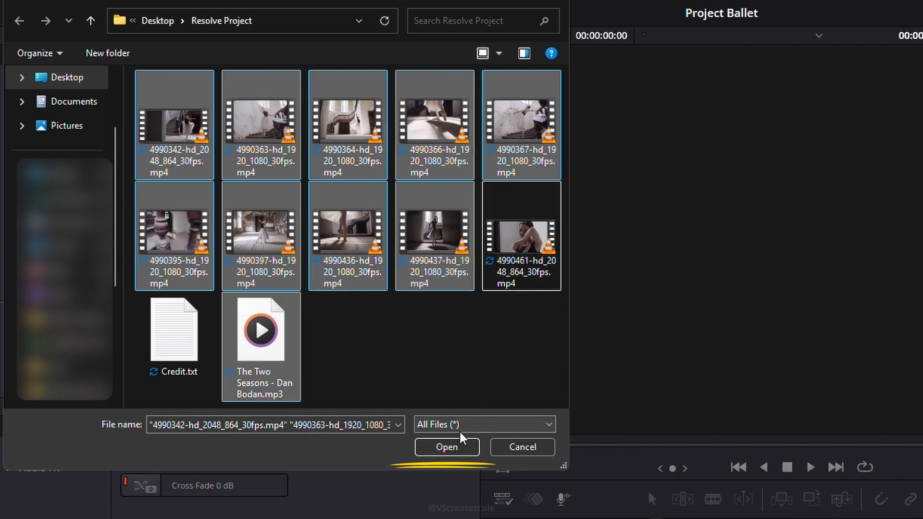
left_click(455, 447)
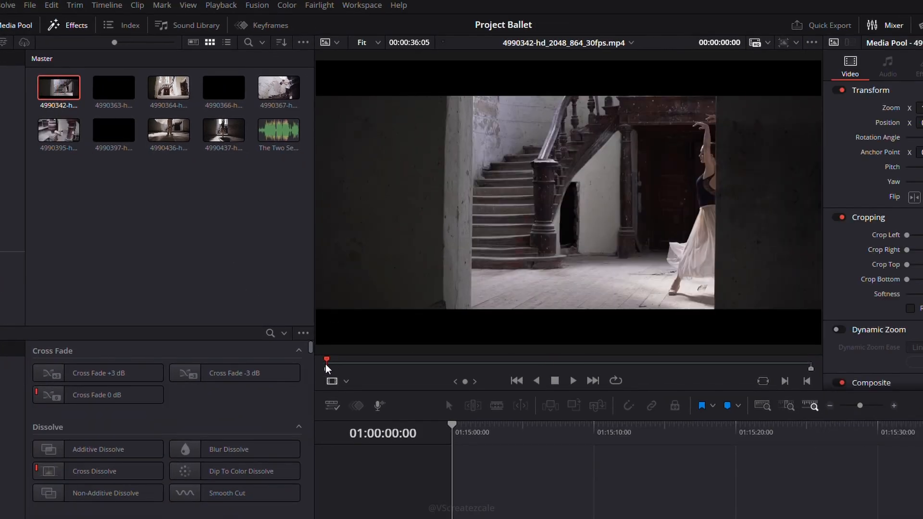
Preview the first imported clip in the viewer, scrubbing back to its start.
left_click(503, 361)
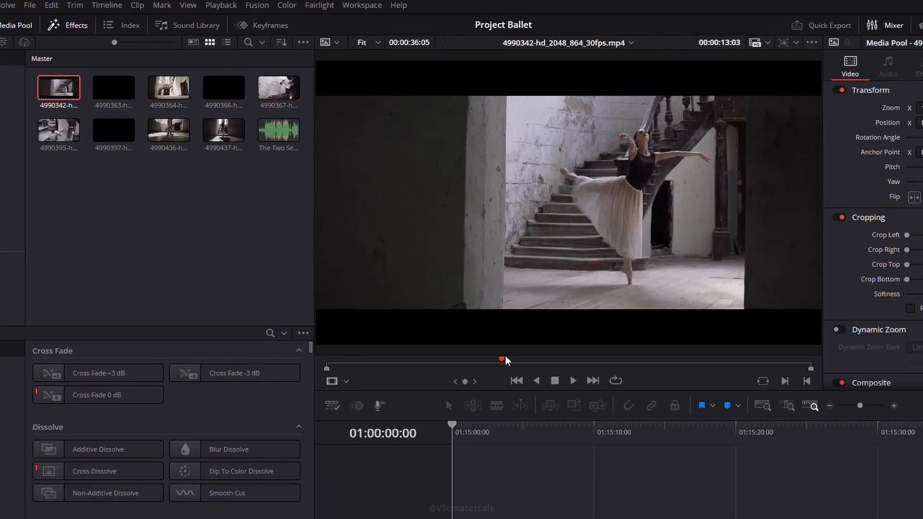
left_click_drag(506, 361, 327, 362)
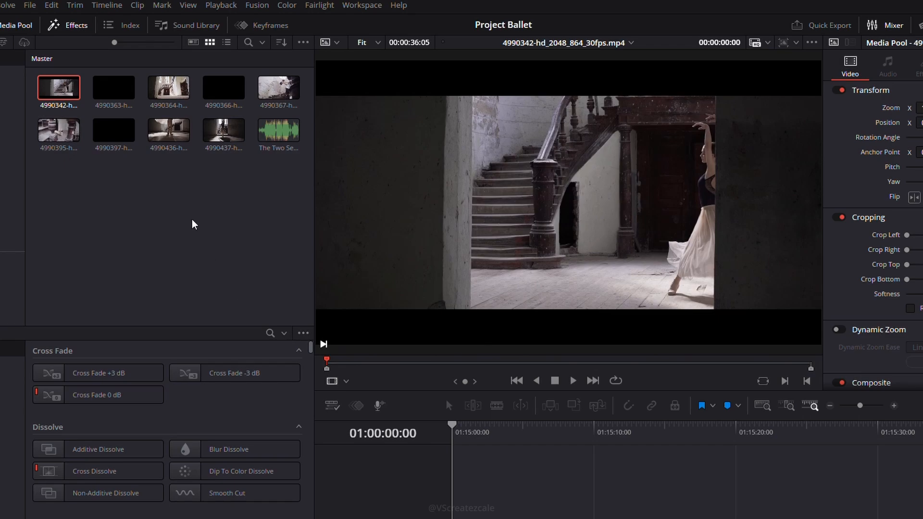
left_click(279, 129)
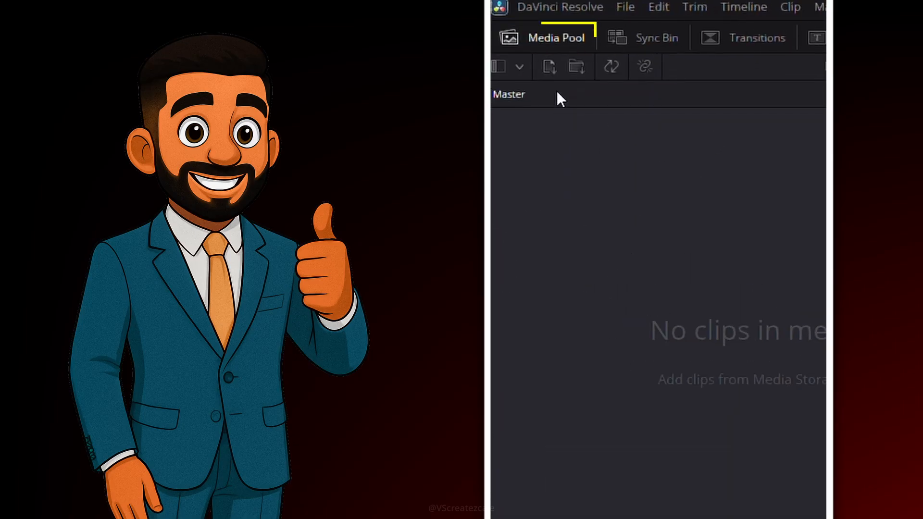
Import the Desktop's Import folder into the media pool with the import-folder command.
left_click(549, 70)
left_click(536, 144)
left_click_drag(742, 212, 553, 173)
left_click(741, 265)
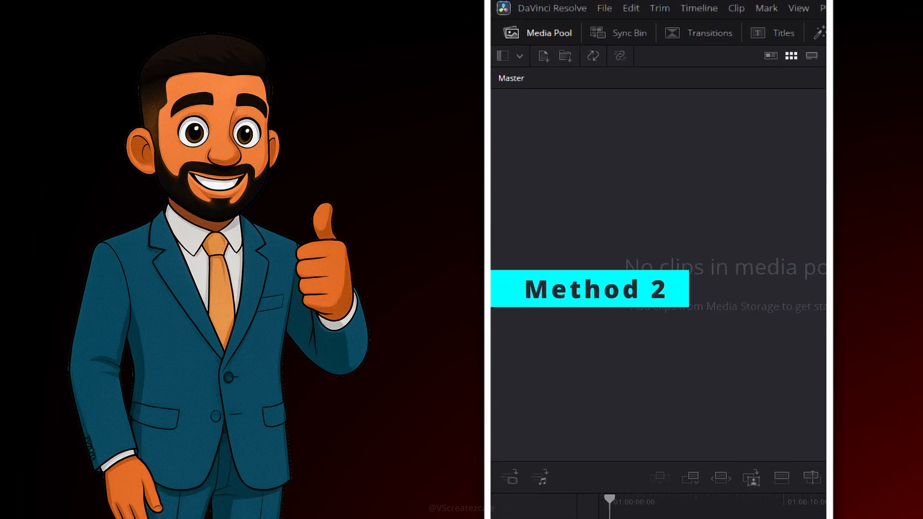
left_click(548, 41)
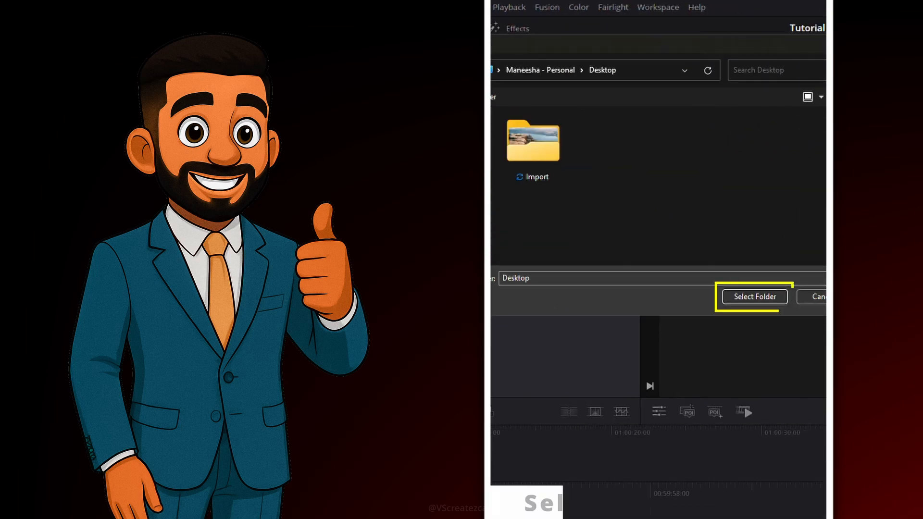
left_click(533, 148)
left_click(767, 297)
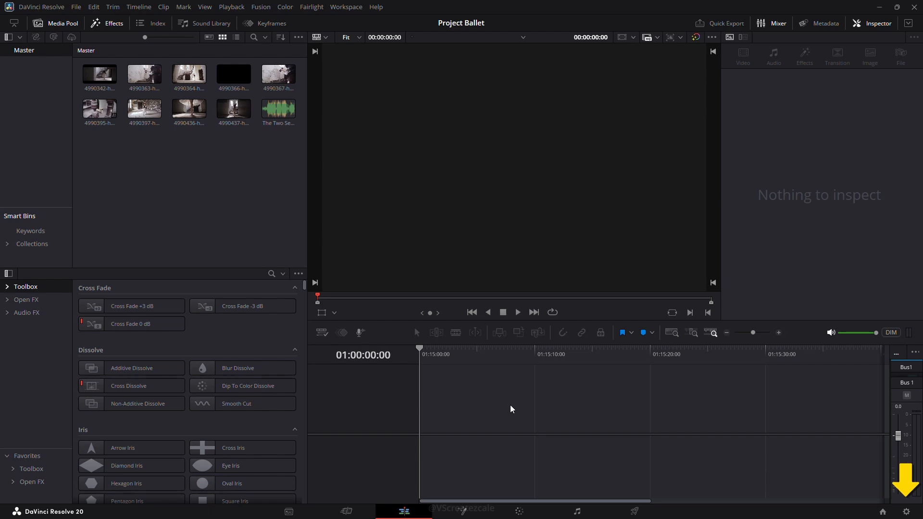
Create a new empty timeline from the media pool with default settings.
left_click(907, 512)
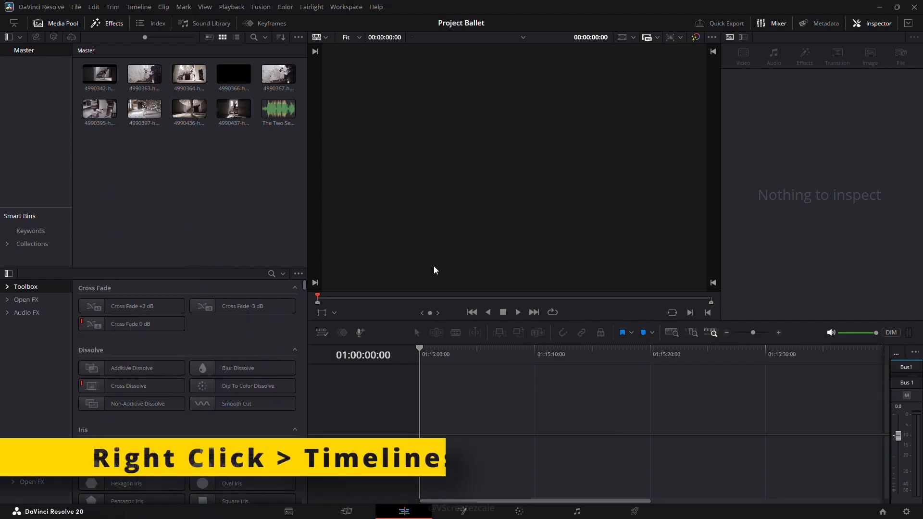
right_click(165, 191)
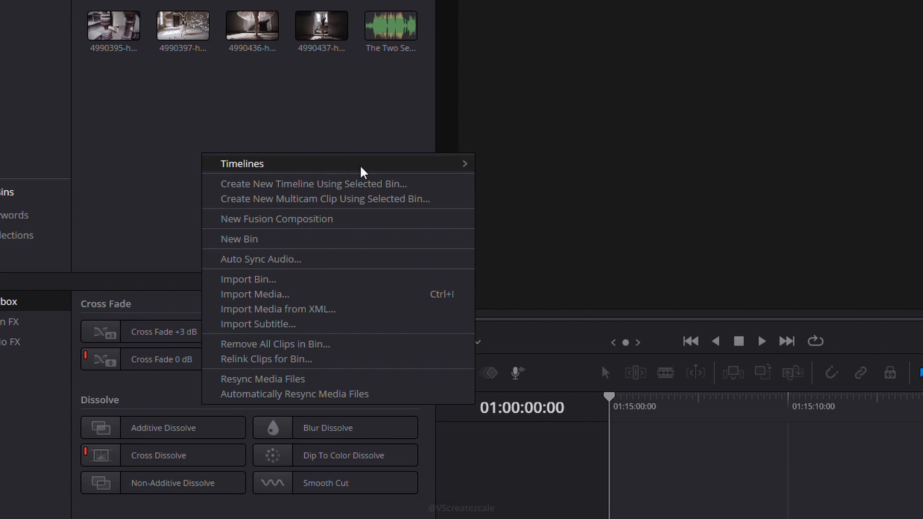
mouse_move(398, 173)
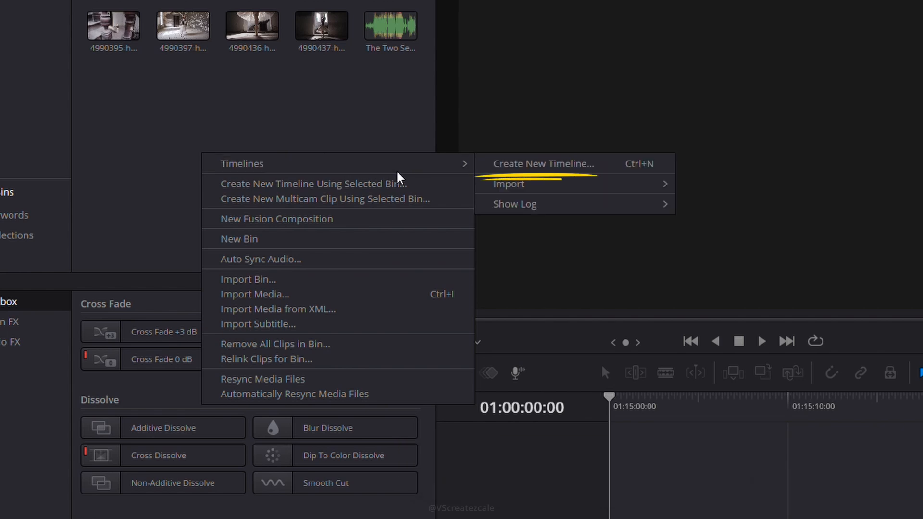
left_click(520, 166)
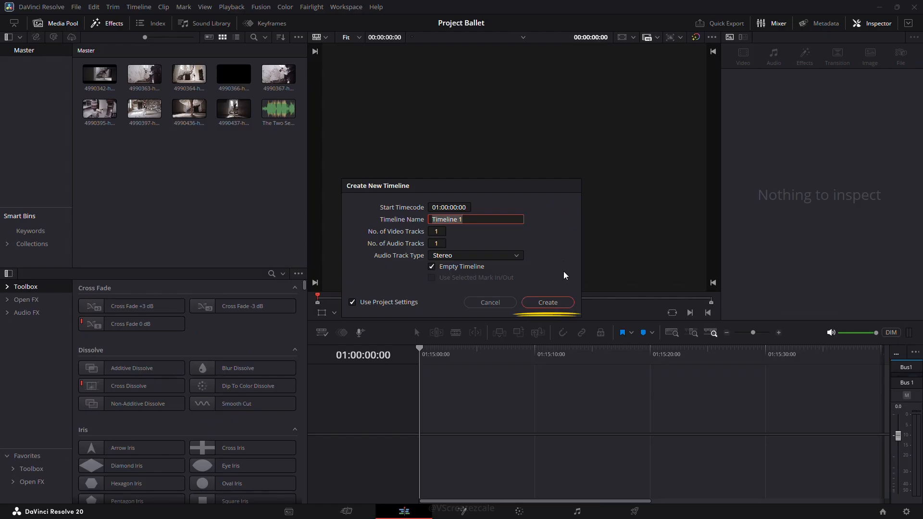
left_click(566, 304)
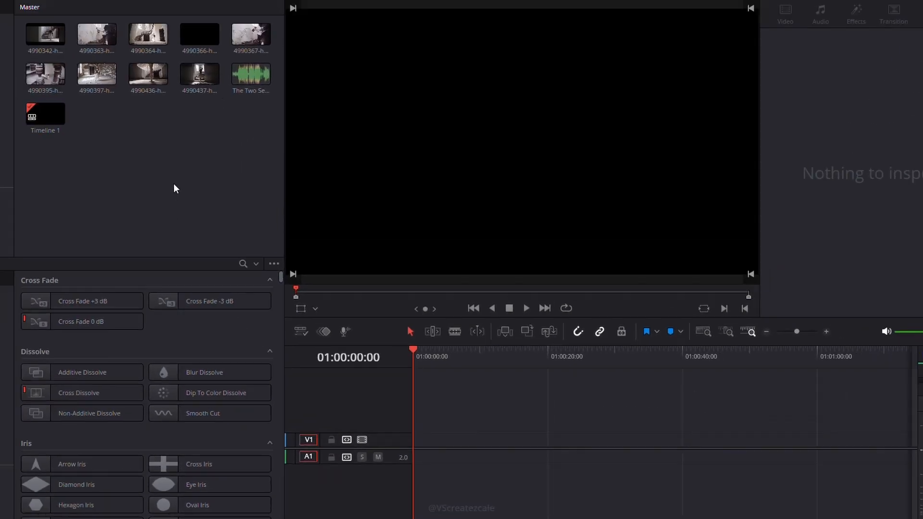
Add all the imported video clips to track V1 of the timeline.
left_click(46, 23)
left_click(200, 75, "shift")
left_click_drag(200, 75, 413, 443)
left_click(205, 138)
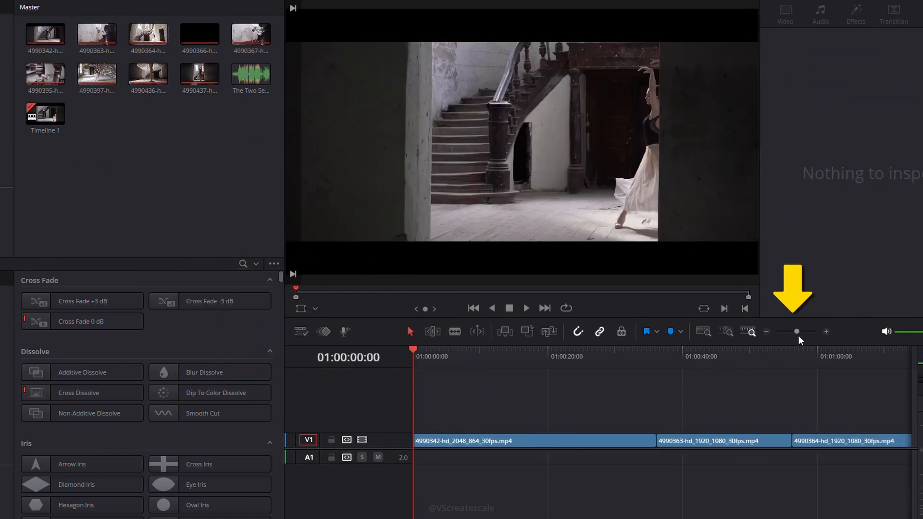
Move the second clip, 4990363, up onto a new video track V2 at the same time position.
left_click_drag(798, 332, 792, 333)
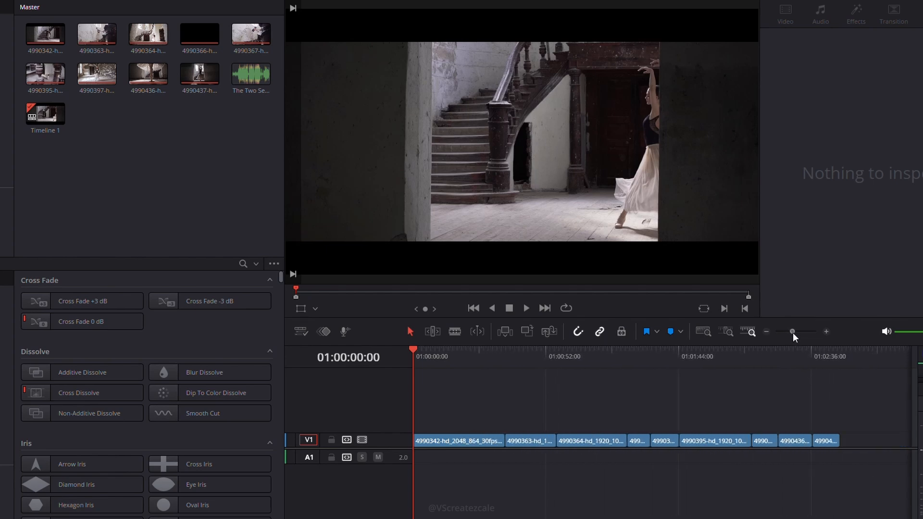
left_click(578, 417)
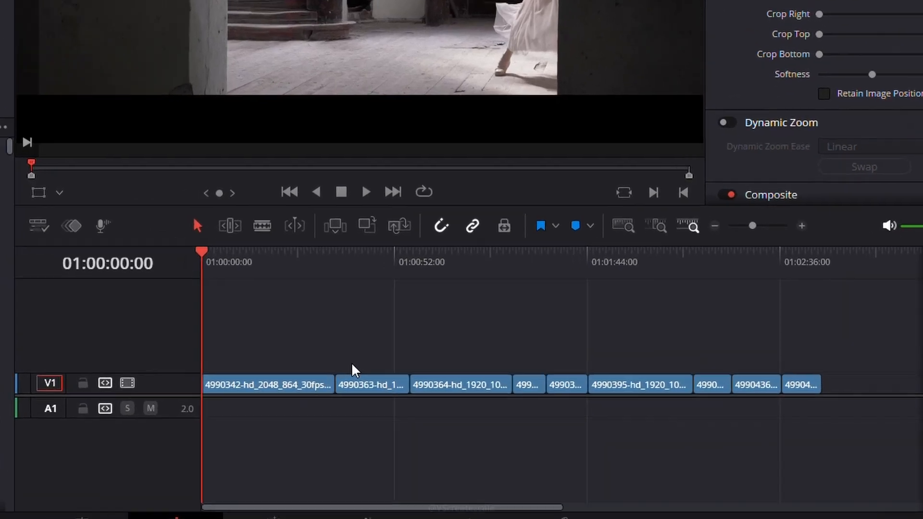
left_click(521, 440)
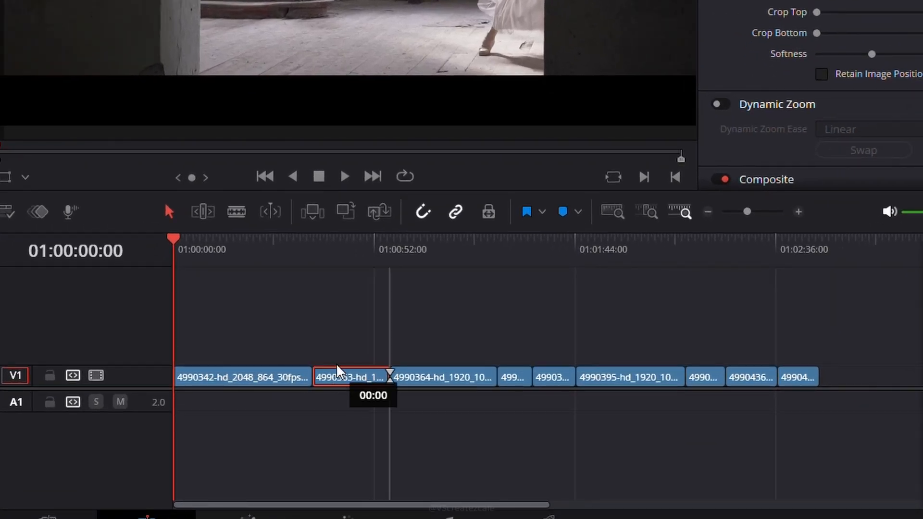
left_click_drag(337, 366, 338, 358)
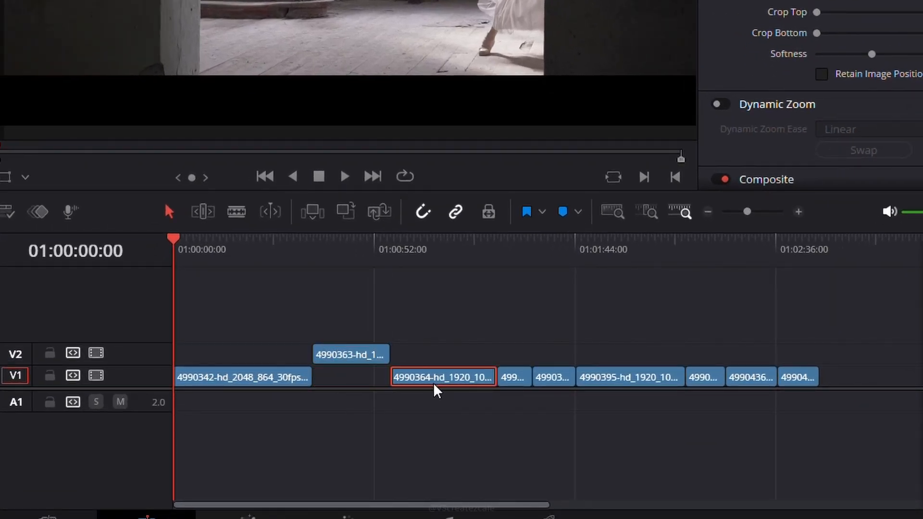
Move the 4990364 clip up onto track V3 and shift it slightly earlier so it overlaps the V2 clip.
left_click_drag(437, 391, 439, 313)
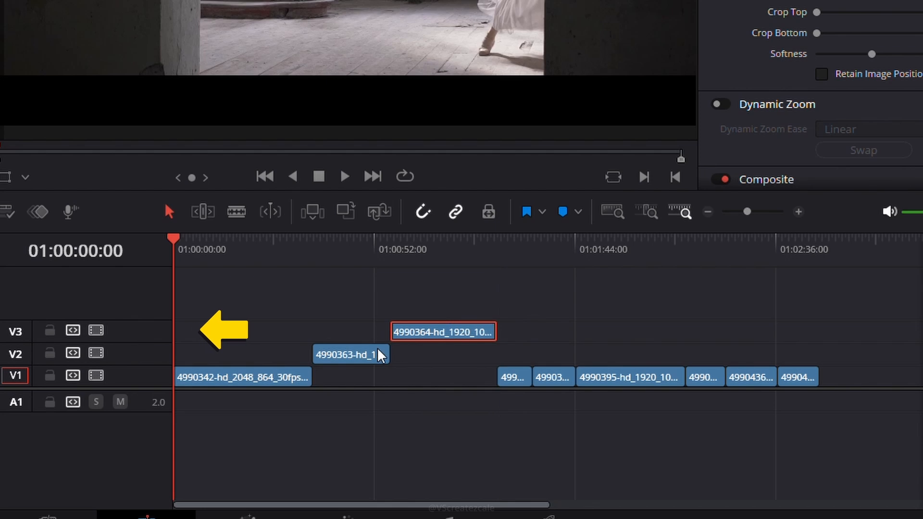
left_click(439, 380)
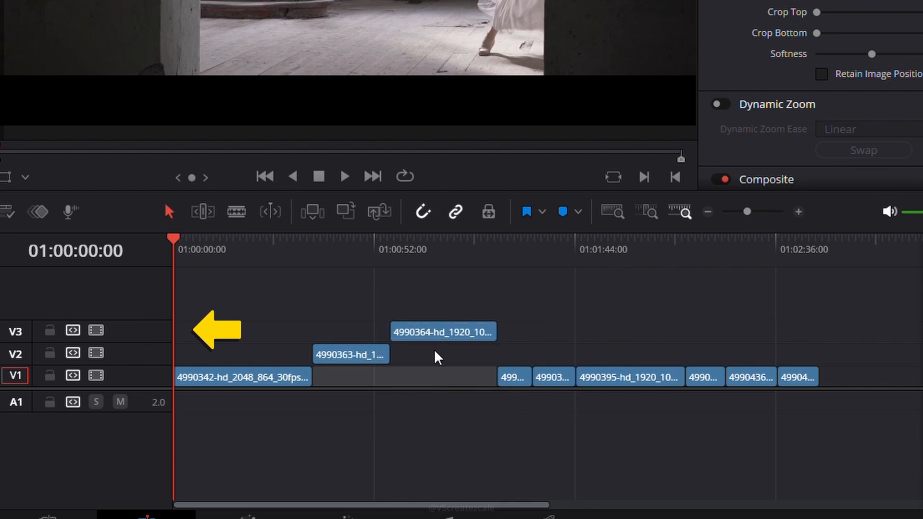
left_click_drag(439, 336, 416, 336)
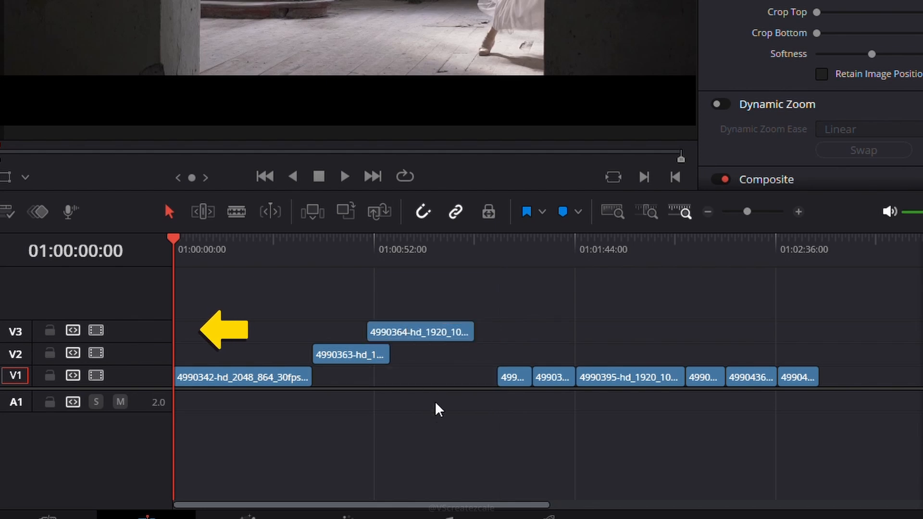
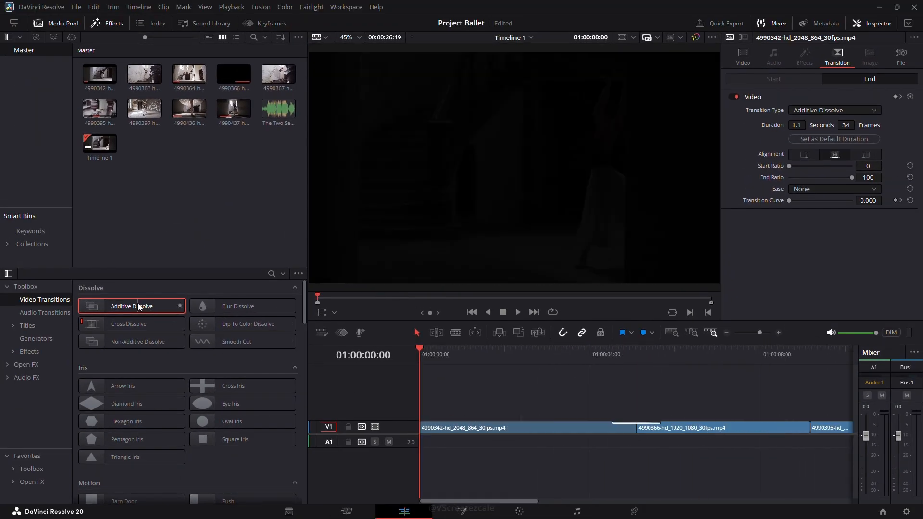
Apply an Additive Dissolve transition to the start of the first V1 clip and play it back.
left_click_drag(138, 305, 336, 361)
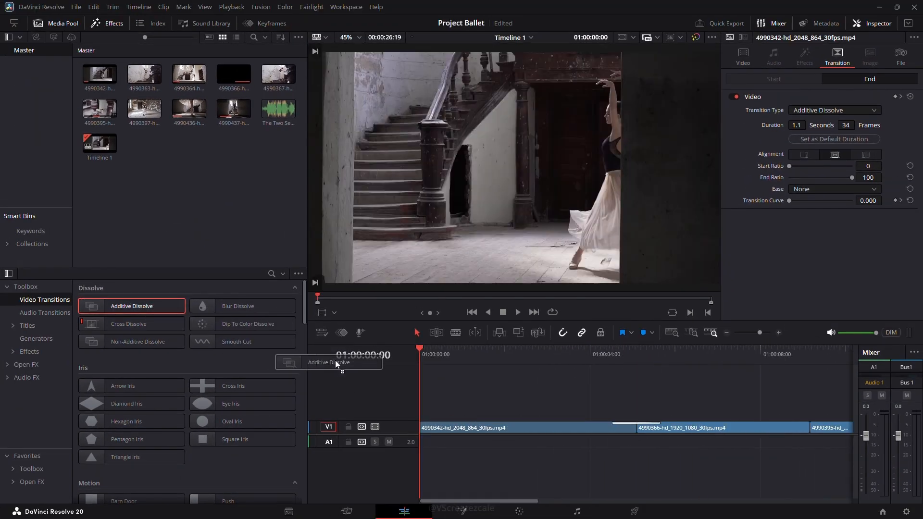
left_click_drag(426, 421, 425, 422)
key("space")
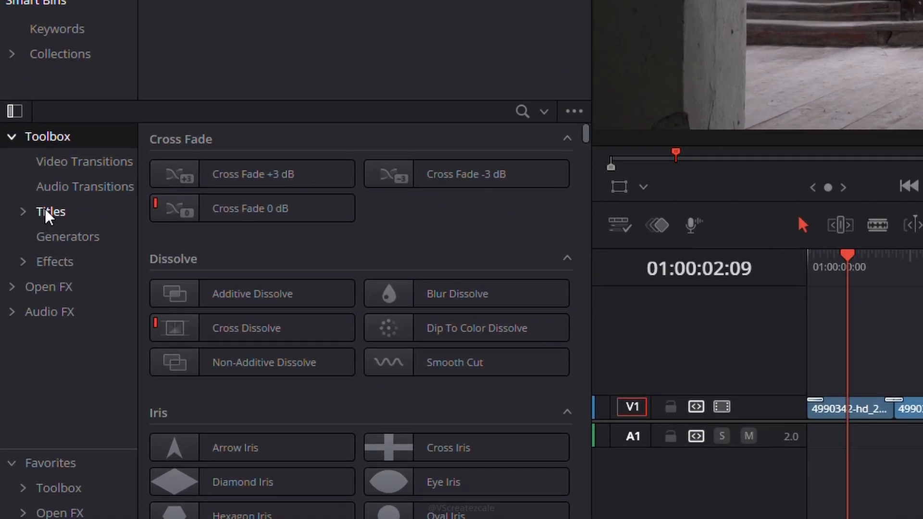
Add a basic Text title onto track V2 at the start of the timeline.
left_click(48, 212)
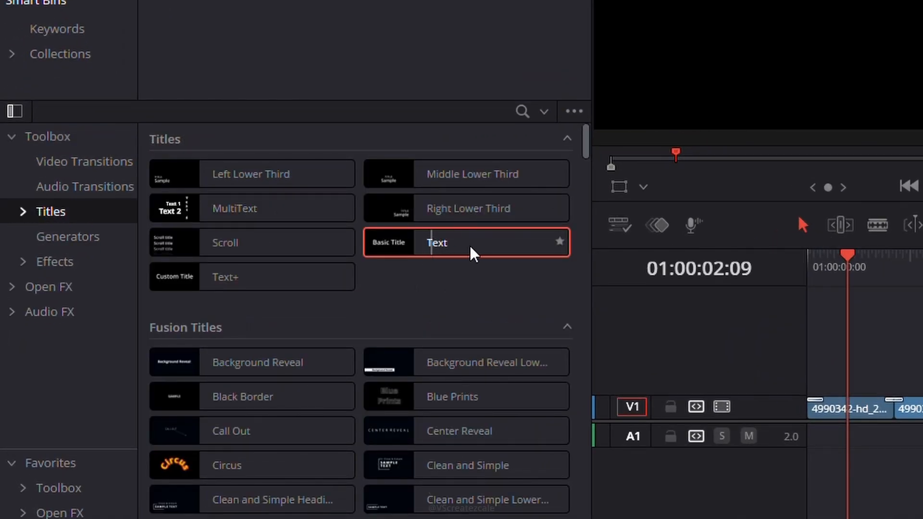
left_click_drag(470, 248, 835, 359)
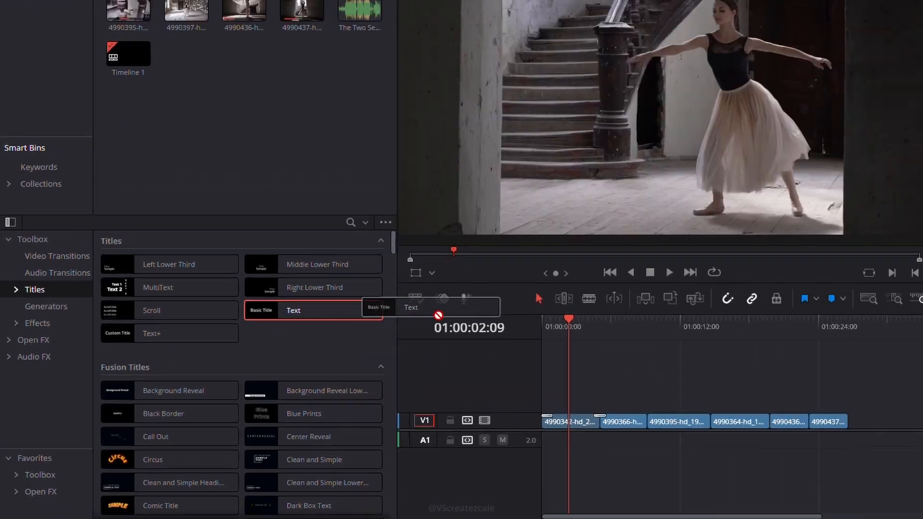
left_click_drag(431, 419, 434, 416)
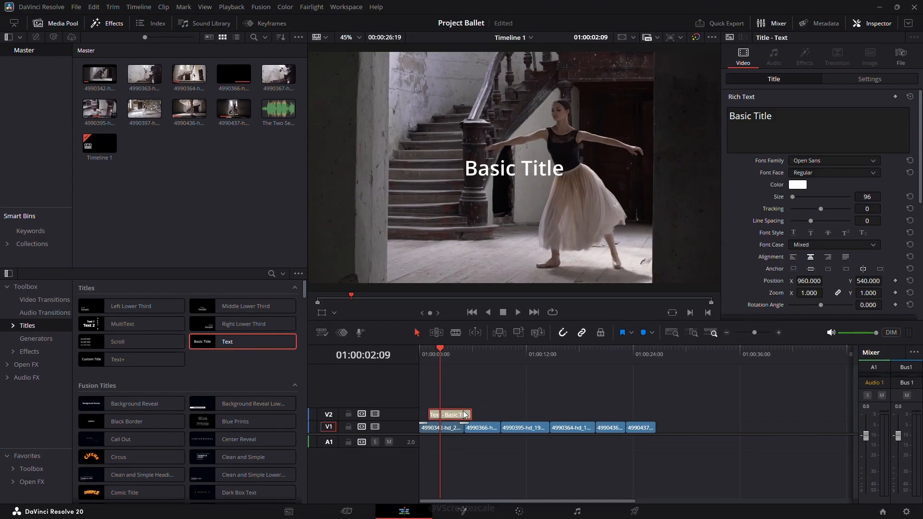
mouse_move(444, 354)
left_mouse_down()
mouse_move(471, 351)
mouse_move(463, 353)
left_mouse_up()
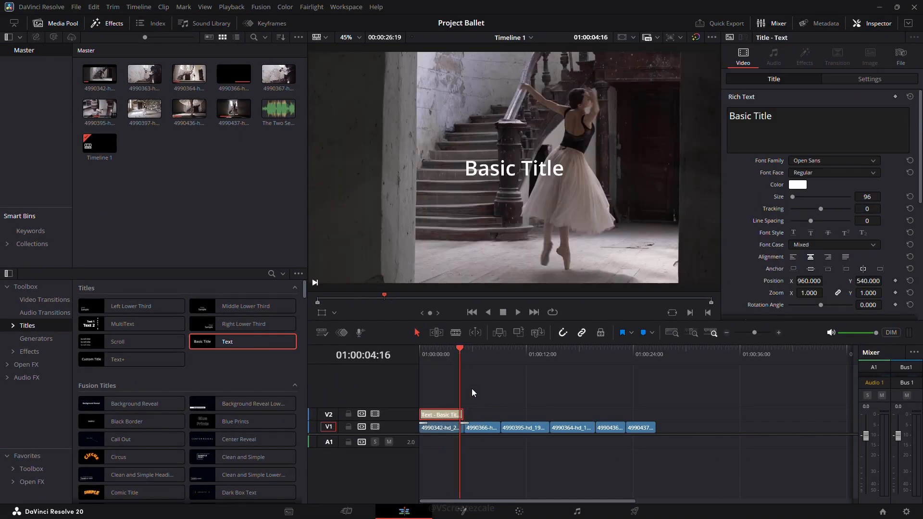
scroll(492, 395, "up", 5)
left_click_drag(657, 413, 637, 414)
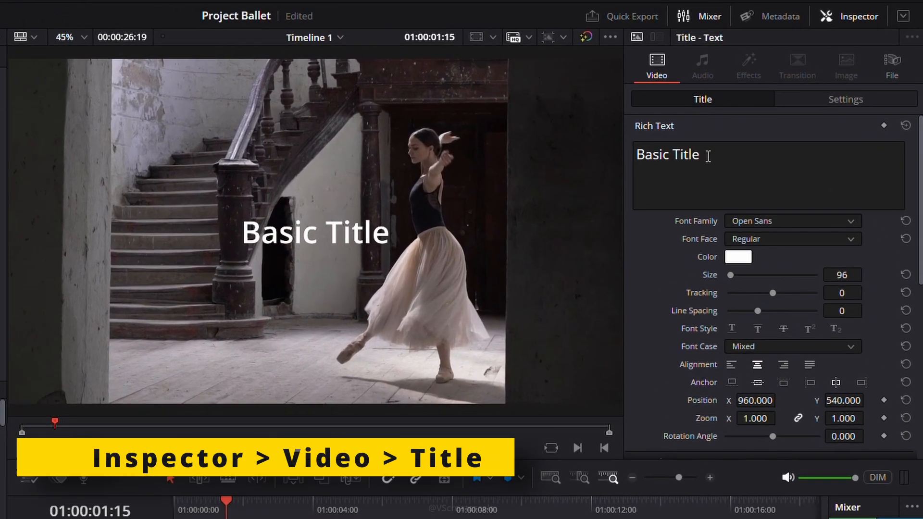
Replace the title text with "The Poetry", "of" and "Dance" on three separate lines.
left_click_drag(778, 118, 729, 122)
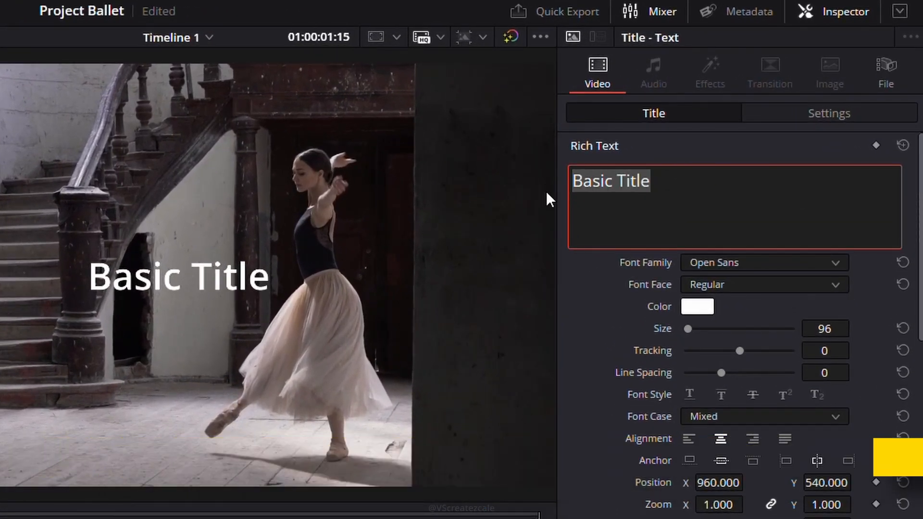
type("The Poetry")
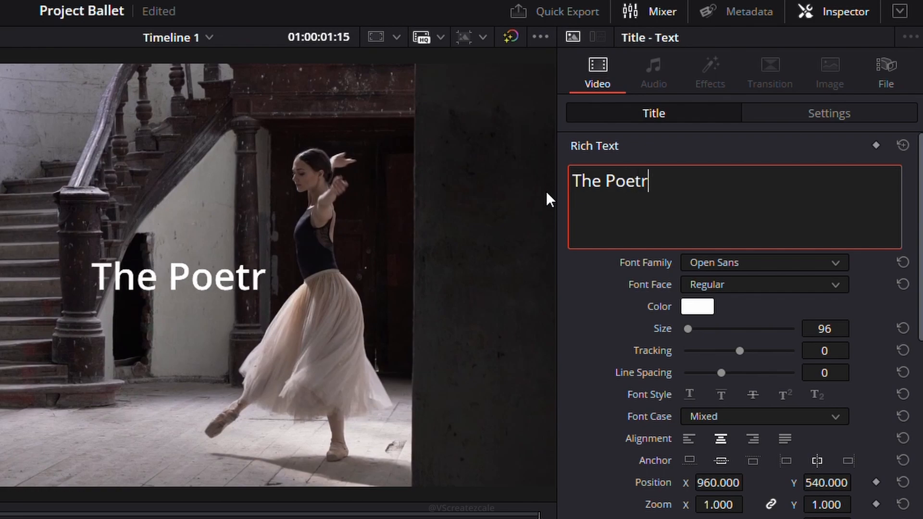
key("Return")
type("of")
key("Return")
type("Dance")
Set the title font family to Poor Richard and its size to 111.
left_click(794, 263)
scroll(823, 481, "down", 3)
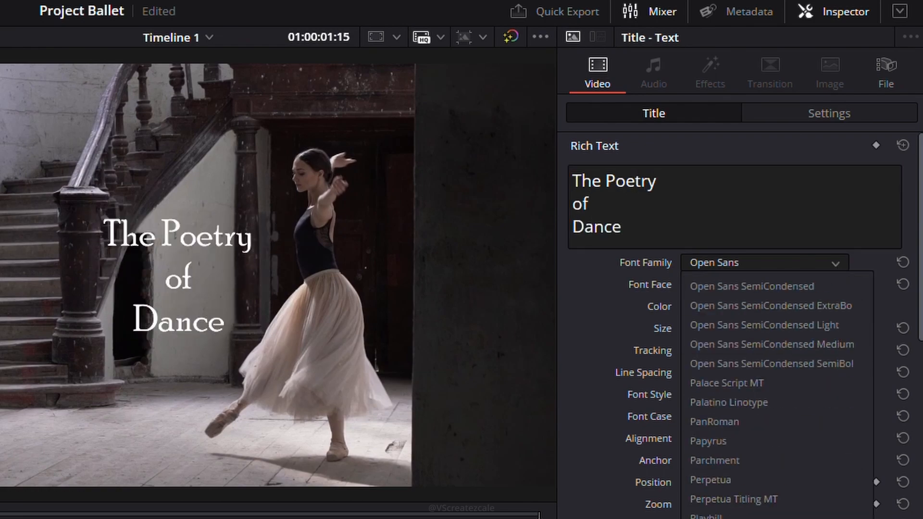
left_click(817, 517)
left_click_drag(825, 329, 872, 329)
Try a cyan title colour in the colour picker before confirming white.
left_click(697, 307)
left_click(168, 260)
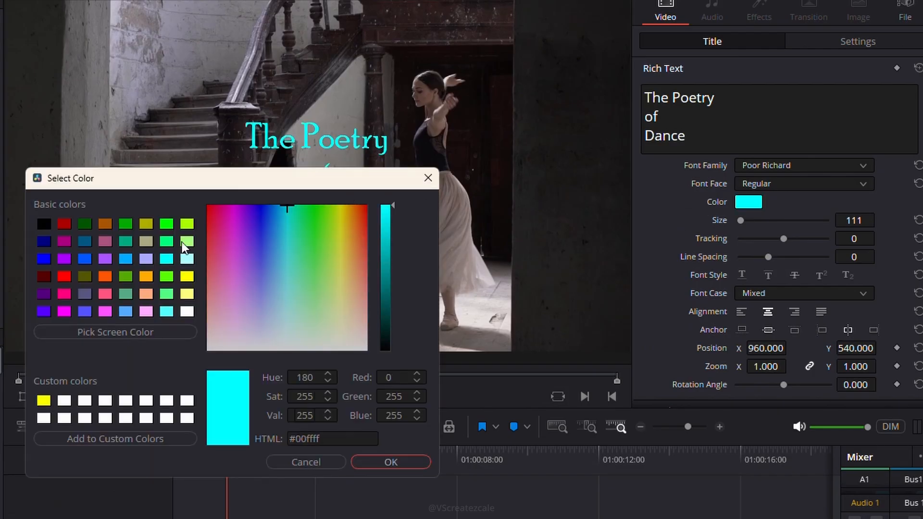
left_click_drag(216, 177, 0, 144)
left_click(0, 243)
left_click(0, 277)
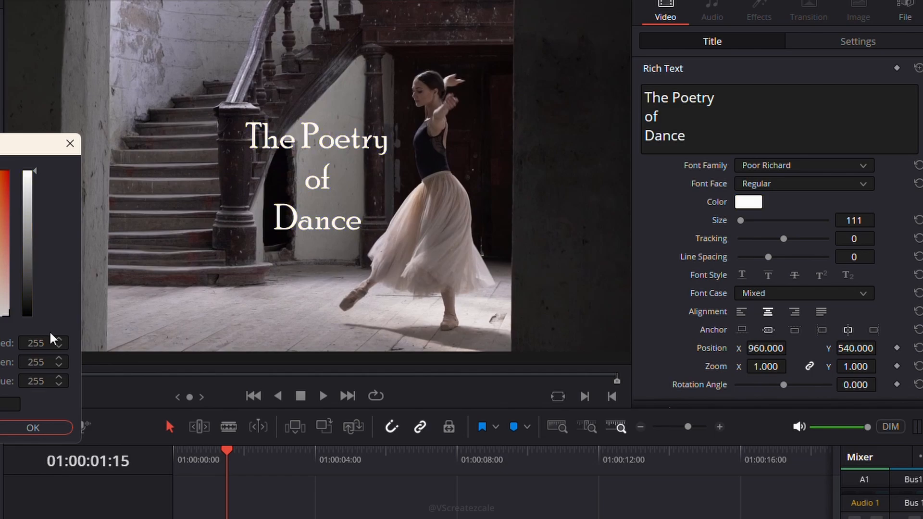
left_click(34, 423)
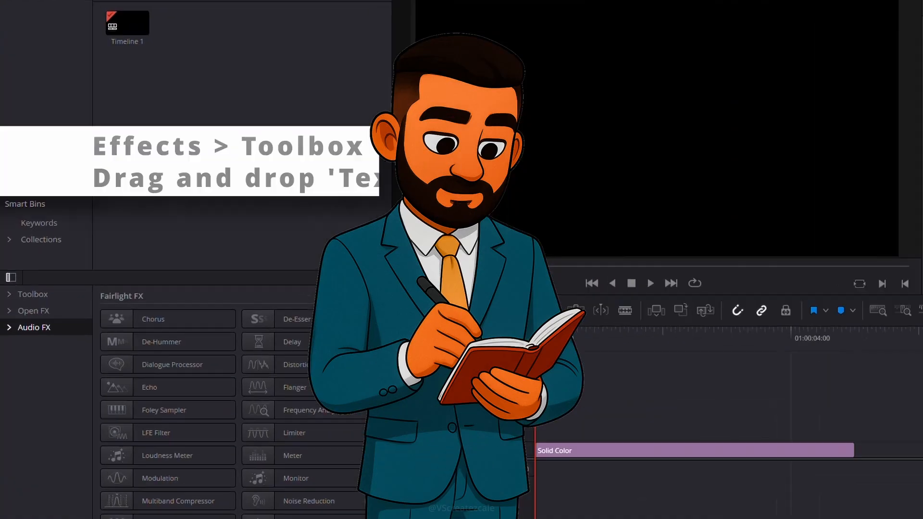
left_click(57, 370)
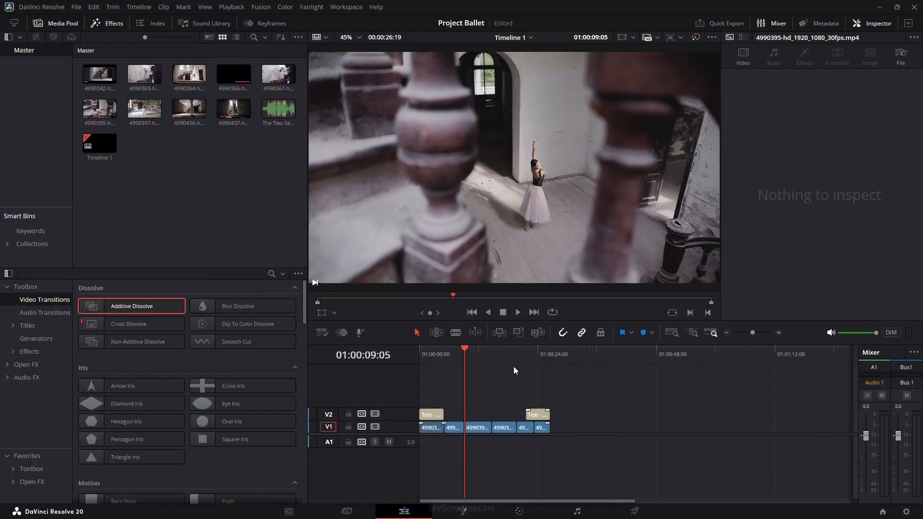
Add The Two Seasons - Dan Bodan.mp3 to track A1 at the timeline start and delete its part beyond the video.
left_click_drag(275, 118, 277, 121)
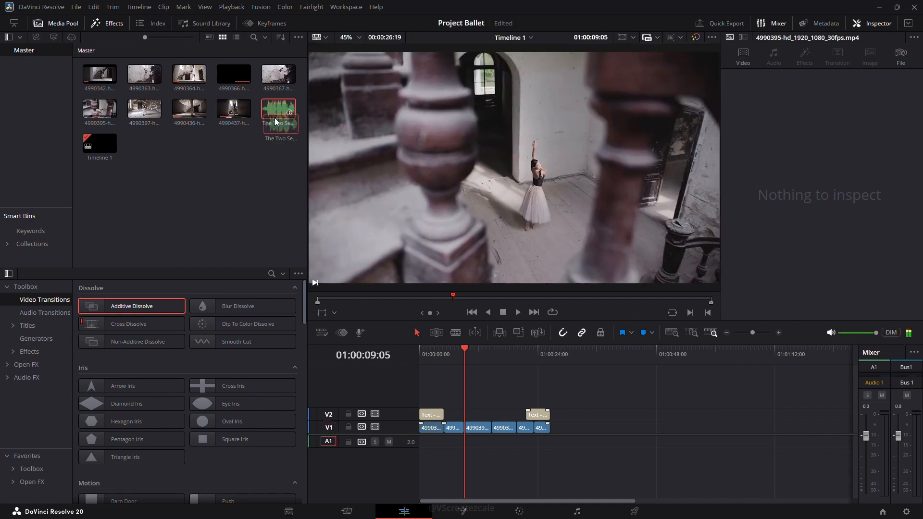
left_click_drag(291, 182, 451, 441)
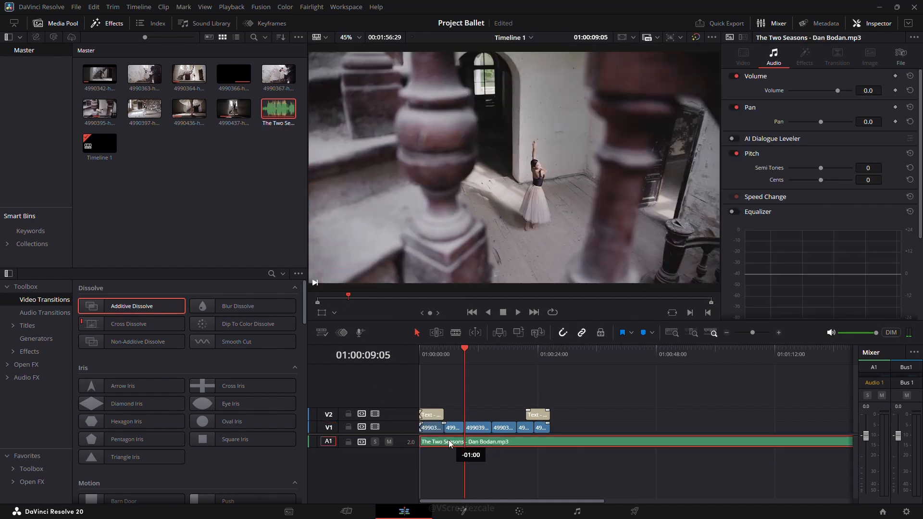
left_click_drag(451, 441, 392, 486)
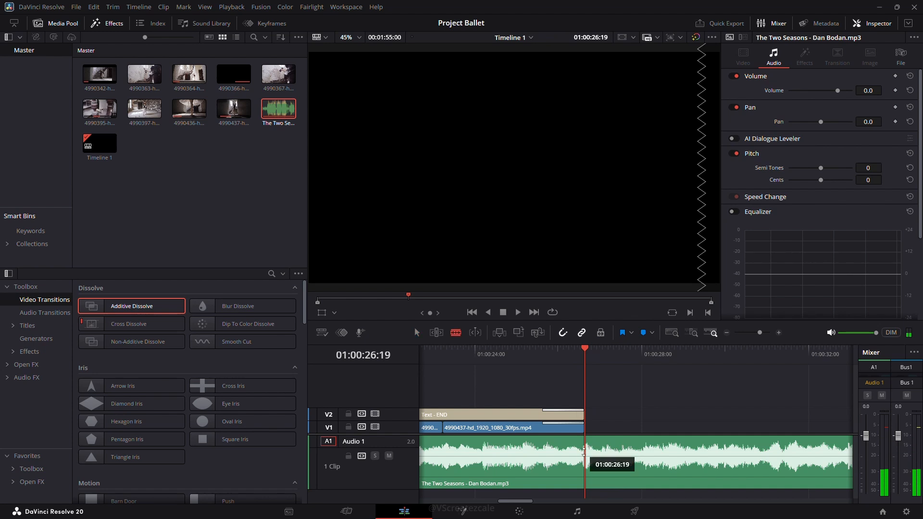
key("Delete")
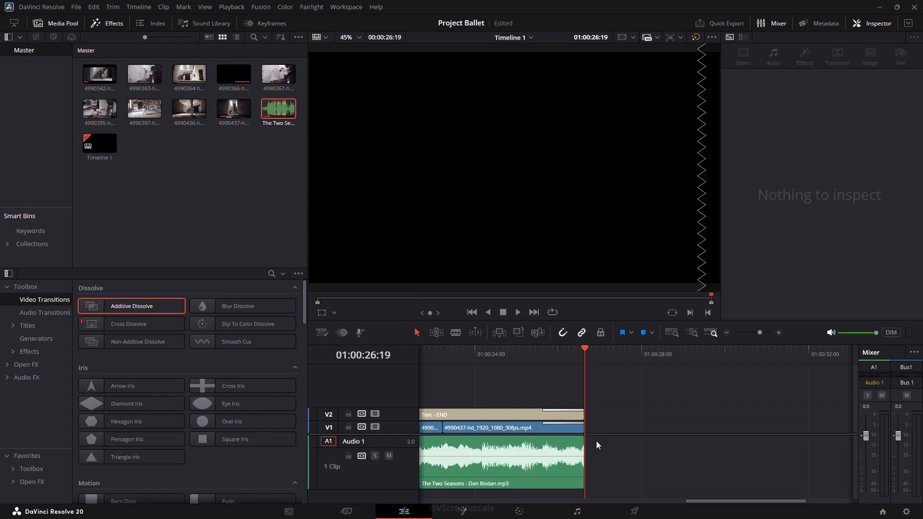
Play back the timeline to review the end of the edit.
scroll(633, 424, "down", 4)
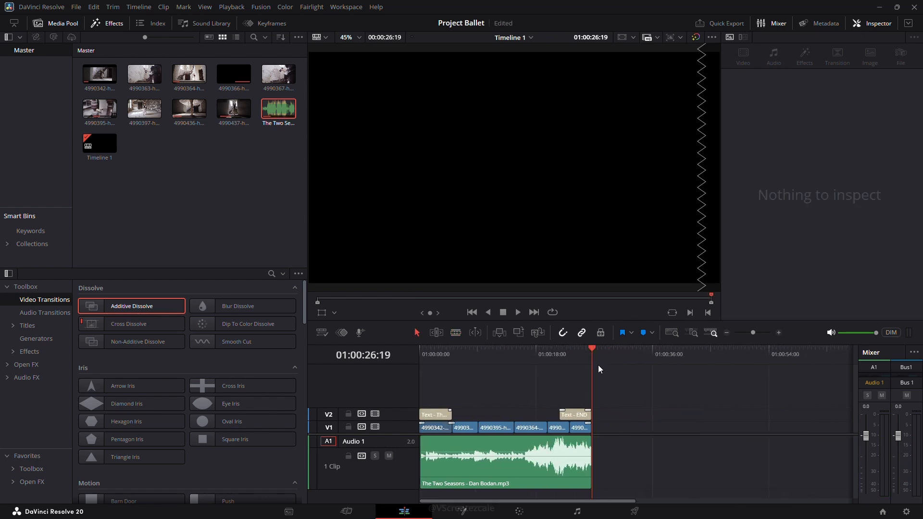
left_click(576, 357)
key("space")
scroll(663, 402, "up", 1)
scroll(673, 404, "up", 3)
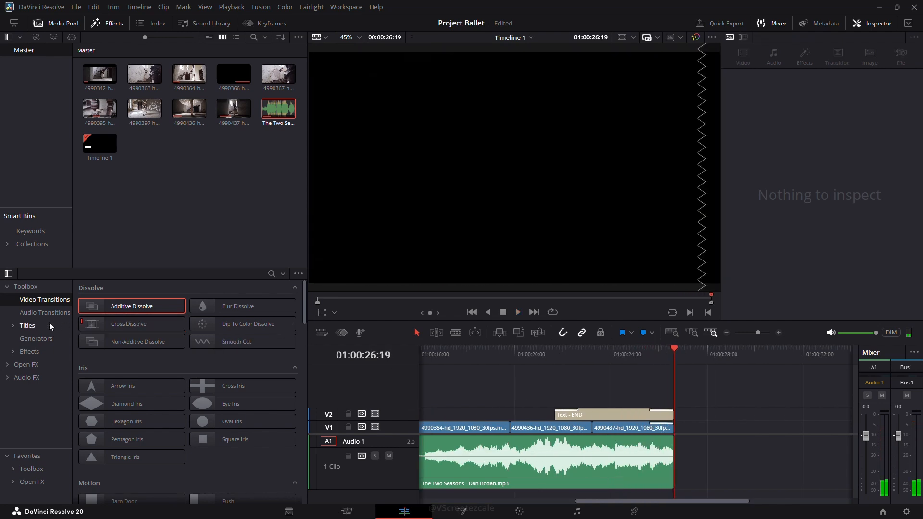
Apply a Cross Fade -3 dB audio transition to the end of the music clip.
left_click(37, 315)
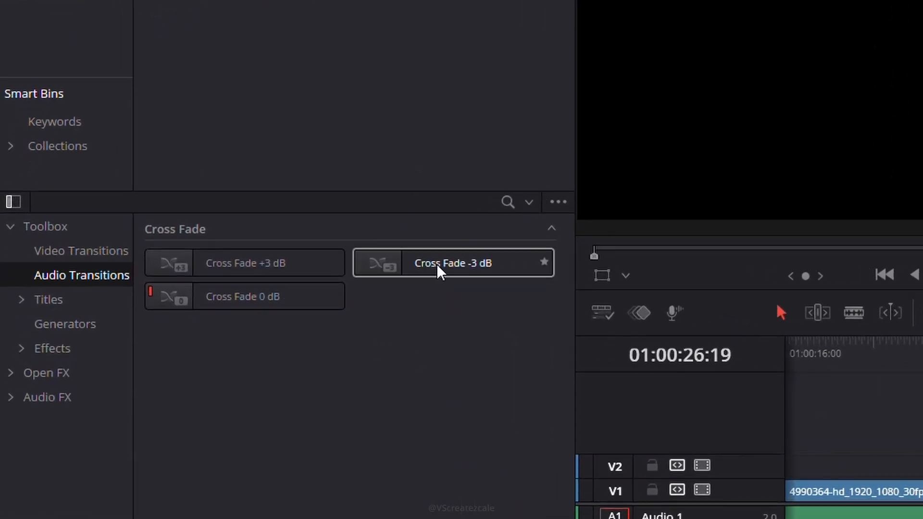
left_click_drag(448, 265, 922, 518)
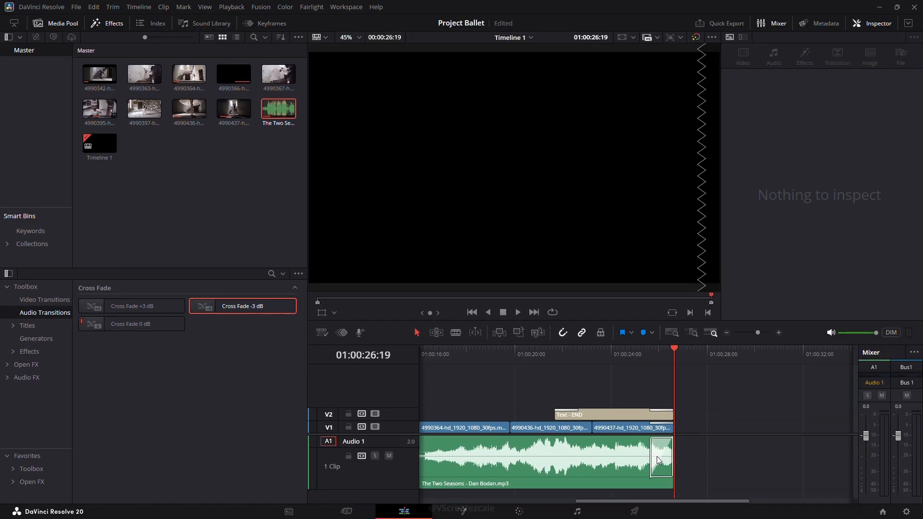
left_click(660, 465)
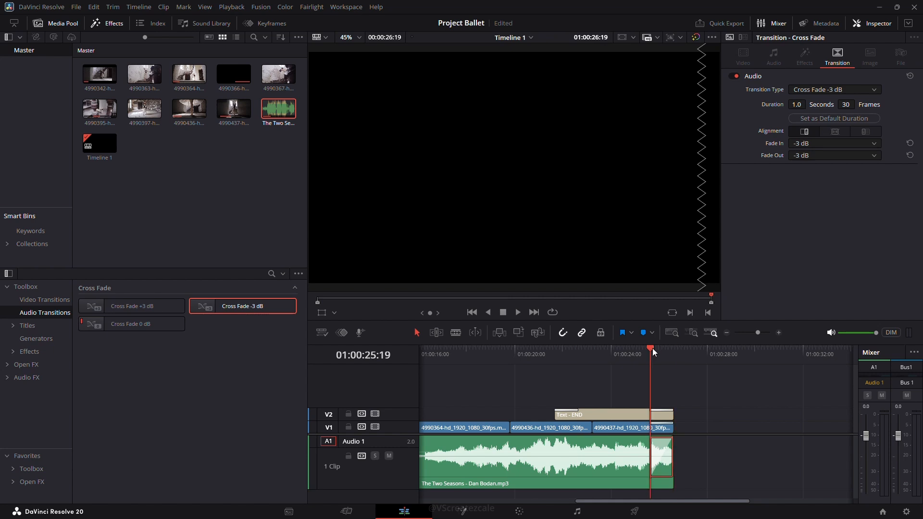
Play back the timeline and review the music clip's audio settings.
key("space")
left_click(567, 355)
key("space")
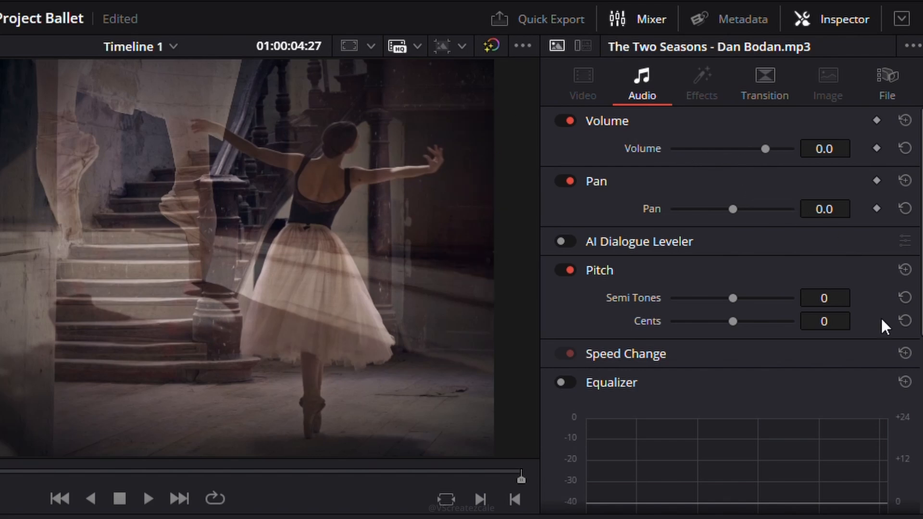
scroll(861, 313, "down", 6)
scroll(849, 305, "up", 6)
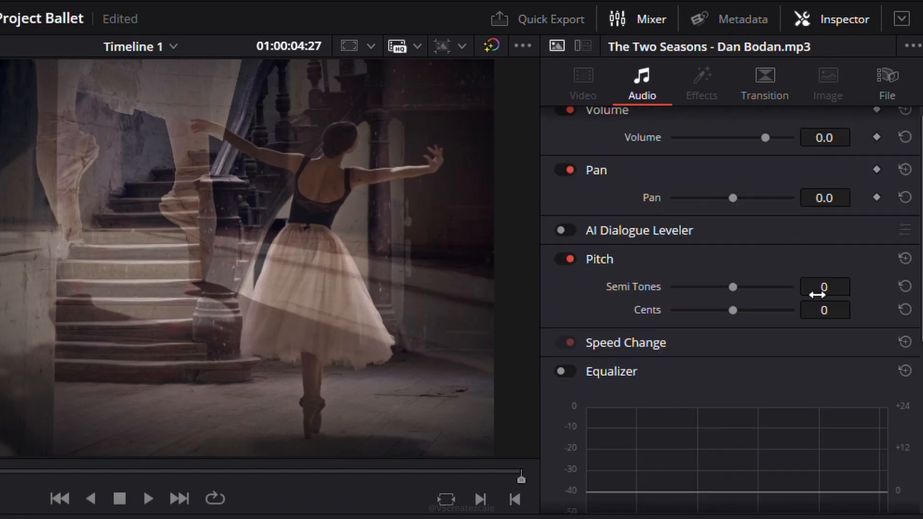
scroll(817, 294, "up", 1)
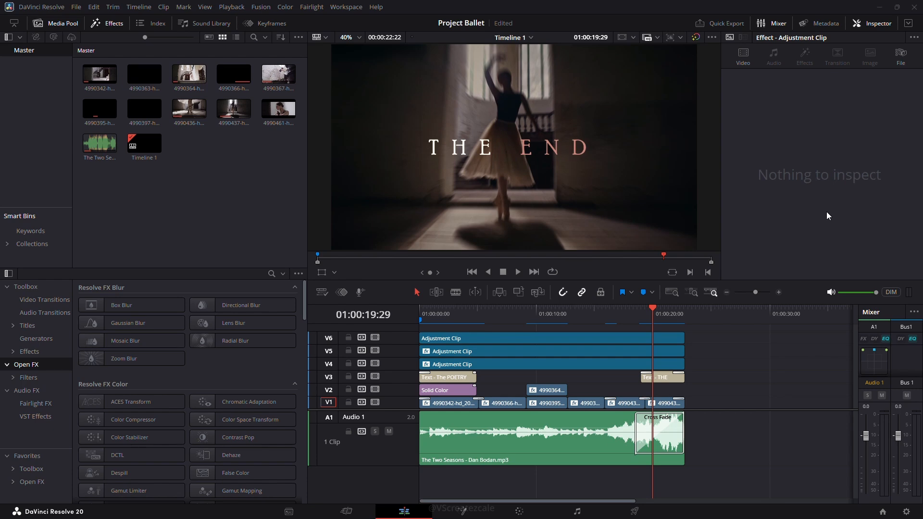
Open the Deliver page and choose the YouTube 1080p render preset.
left_click(635, 511)
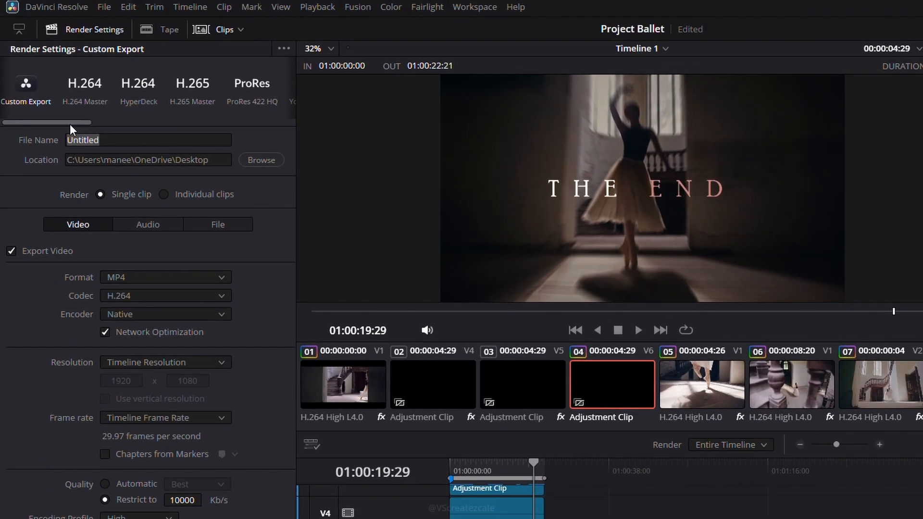
left_click_drag(71, 124, 117, 123)
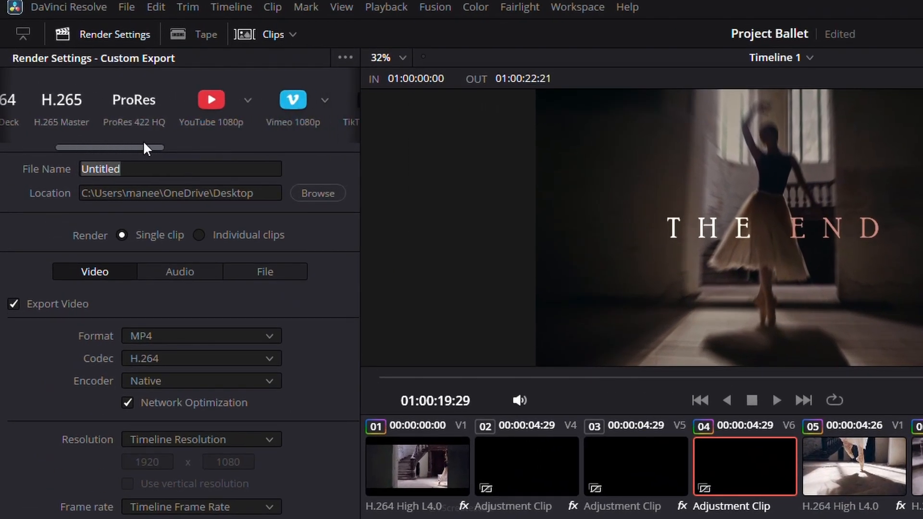
left_click_drag(178, 139, 282, 122)
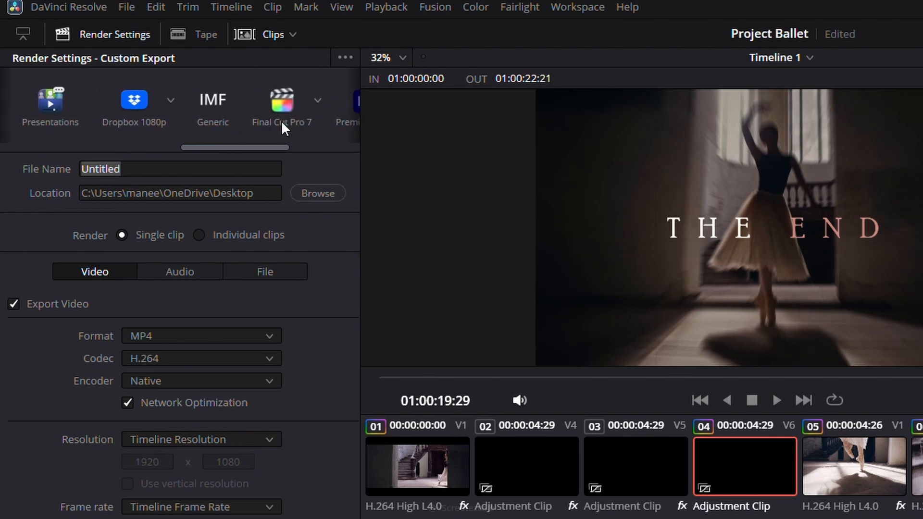
left_click_drag(337, 122, 146, 161)
left_click(172, 100)
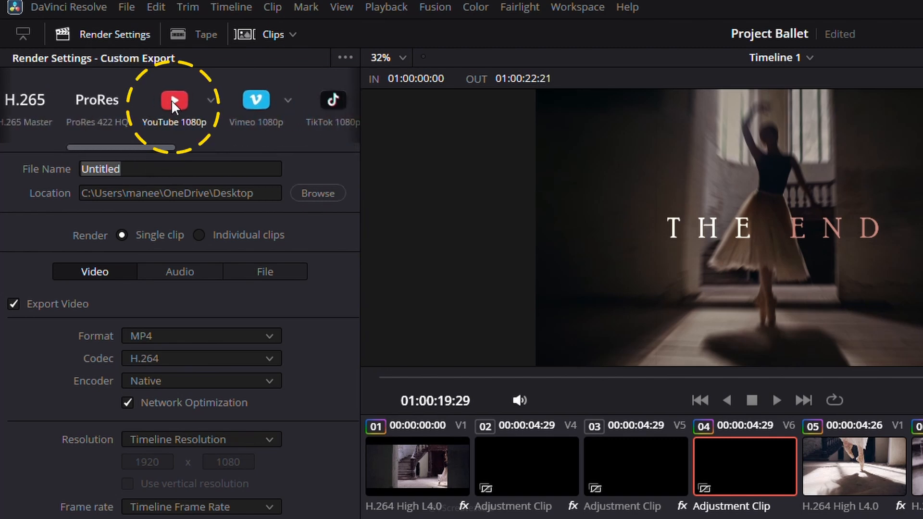
Rename the output file as Ballet Project.
left_click(140, 165)
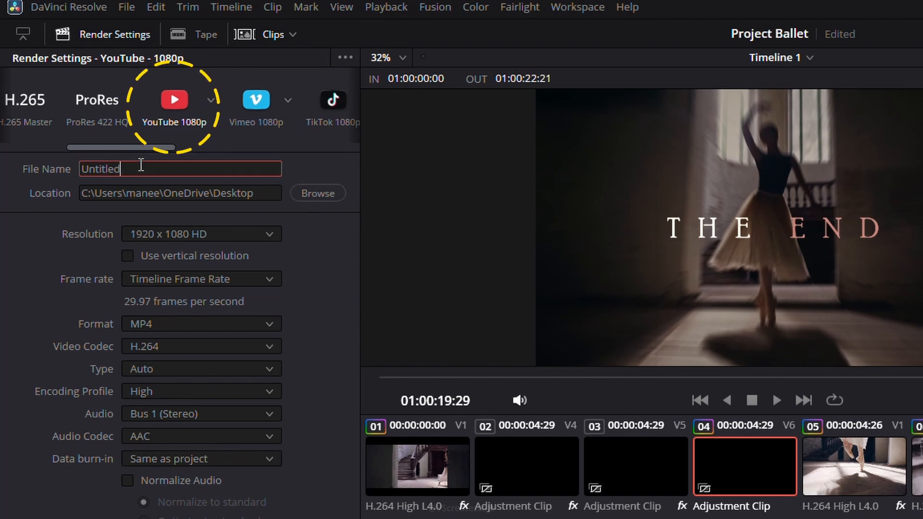
key("BackSpace")
key("BackSpace")
key("BackSpace")
key("BackSpace")
key("BackSpace")
key("BackSpace")
key("BackSpace")
key("BackSpace")
type("Ballet Proj")
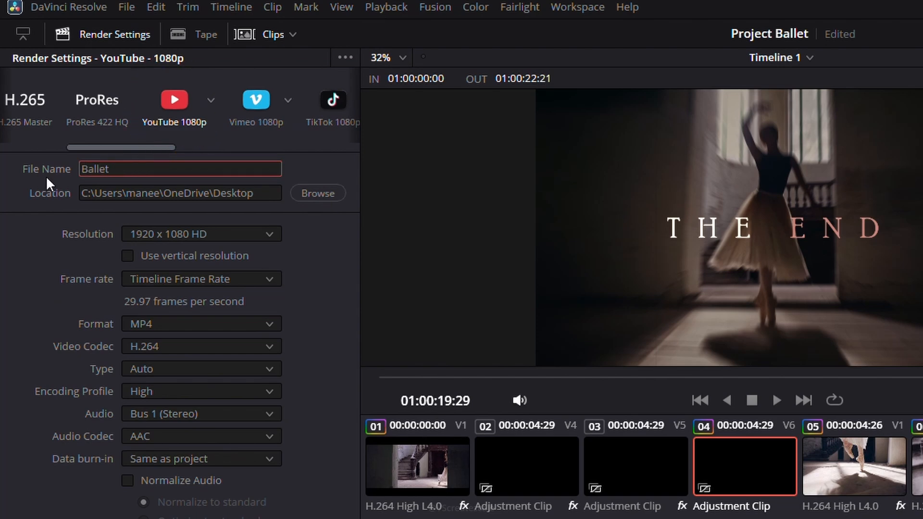
type("ect")
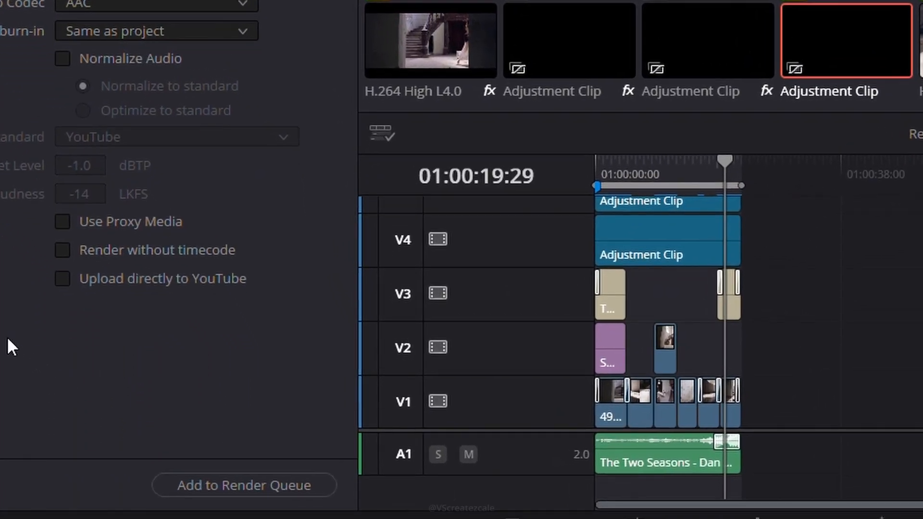
Add the export job to the render queue and render all jobs.
left_click(308, 484)
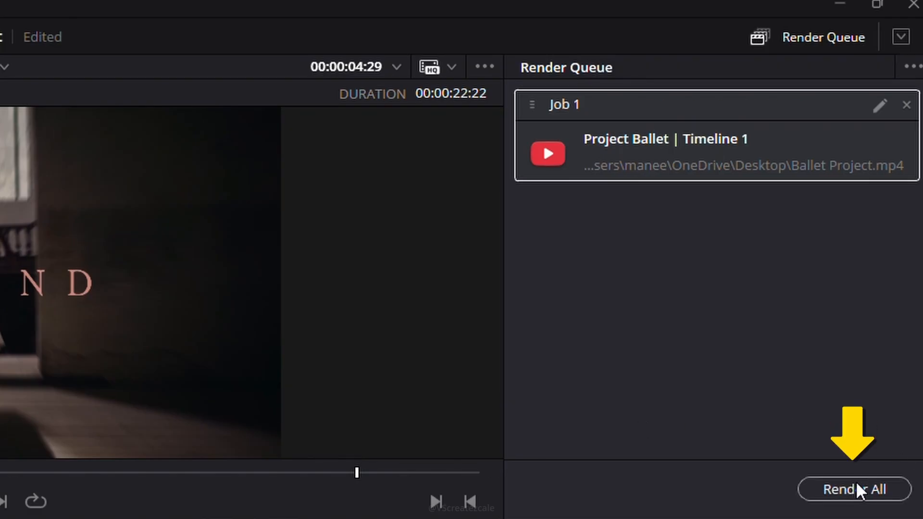
left_click(873, 487)
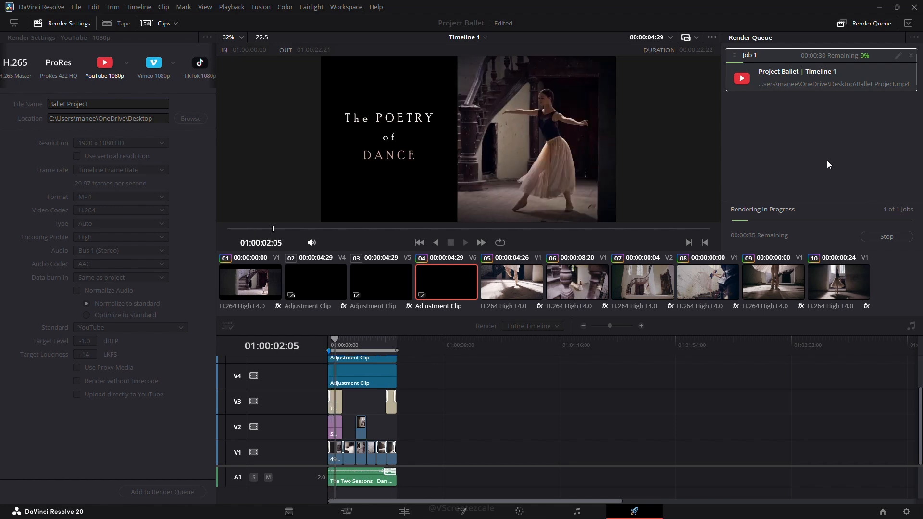